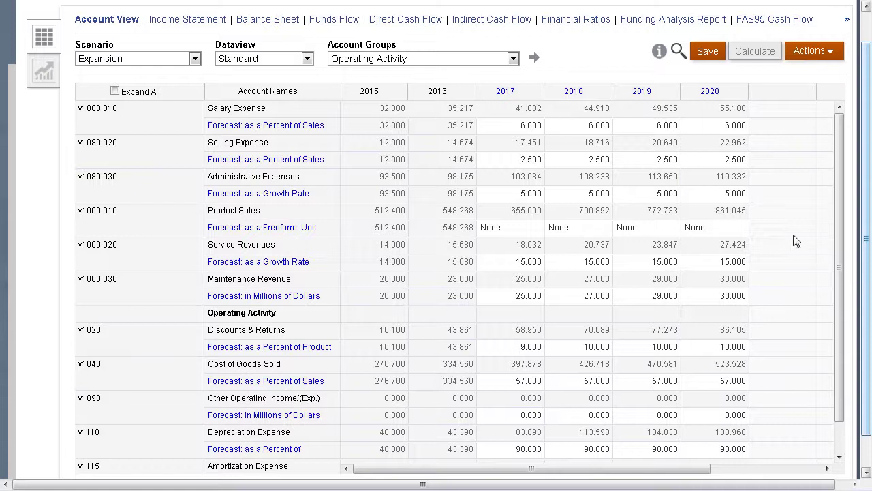
Inspect how 2020 Product Sales is forecast, then close the forecast details
left_click(737, 217)
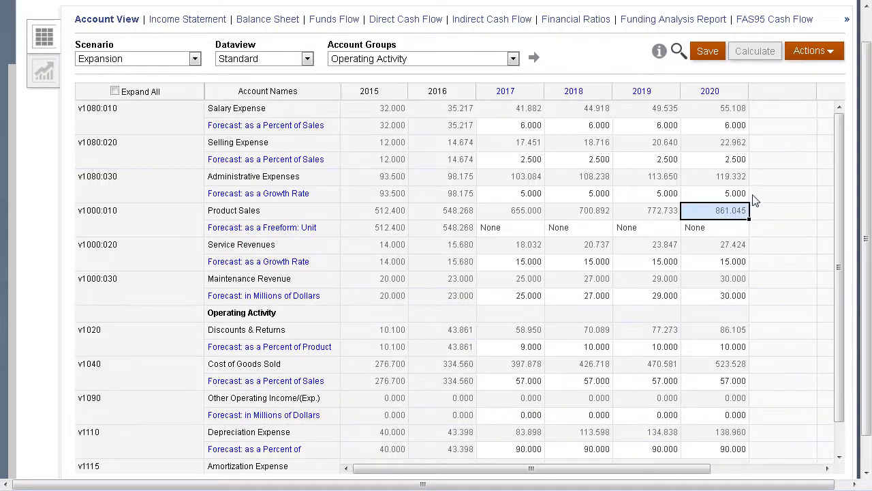
left_click(831, 59)
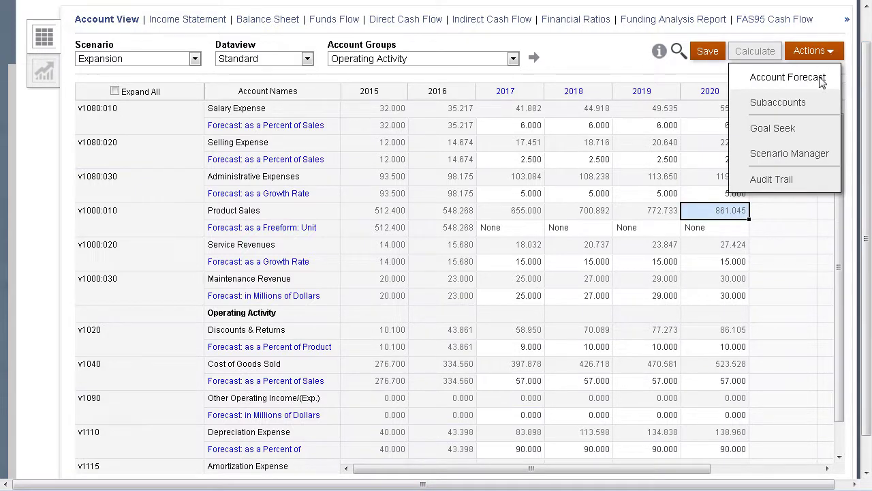
left_click(824, 78)
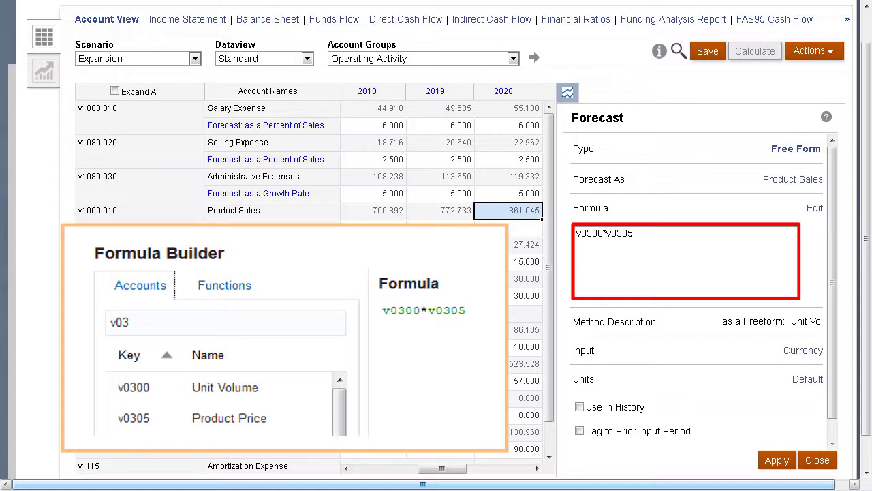
left_click(821, 464)
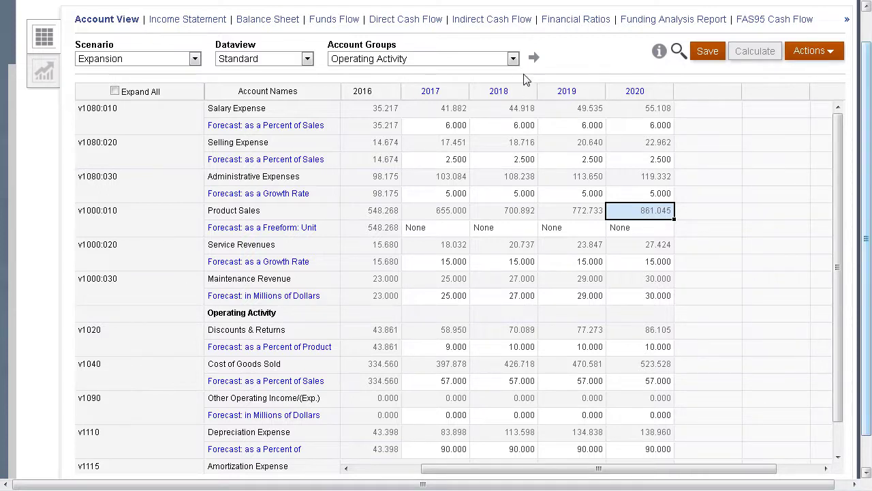
Load the Revenue Drivers accounts into the grid, then switch back to Operating Activity
left_click(512, 59)
left_click(412, 192)
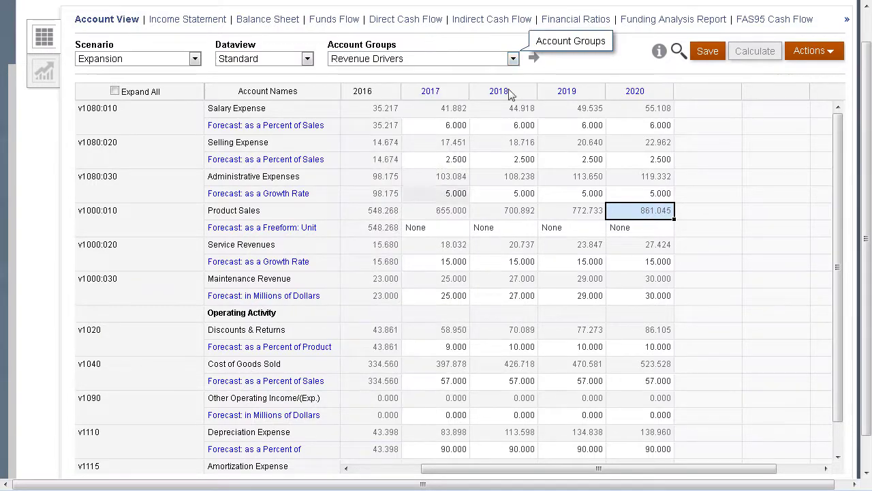
left_click(534, 57)
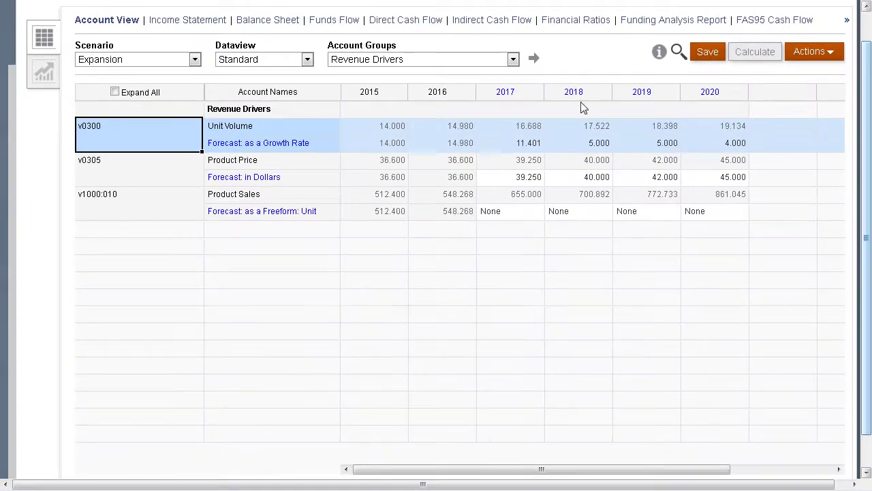
left_click(540, 80)
left_click(433, 208)
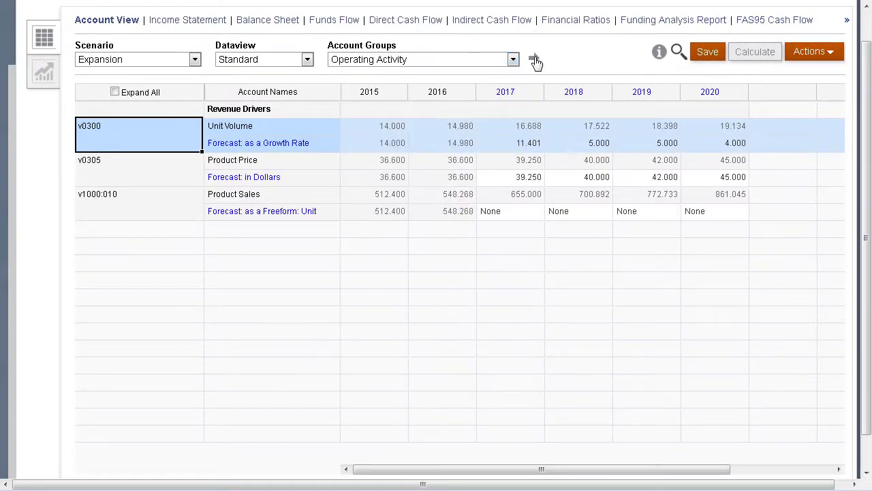
left_click(534, 59)
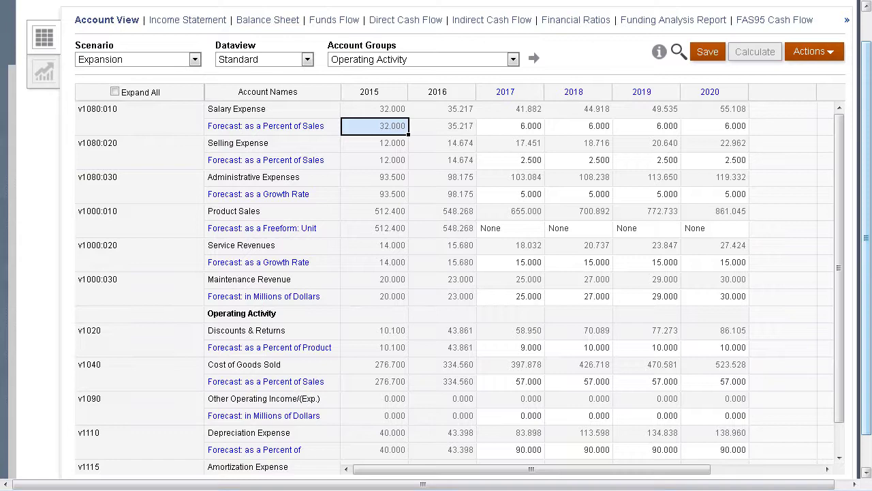
Start a goal seek on 2020 Product Sales with a goal of 1100
left_click(730, 214)
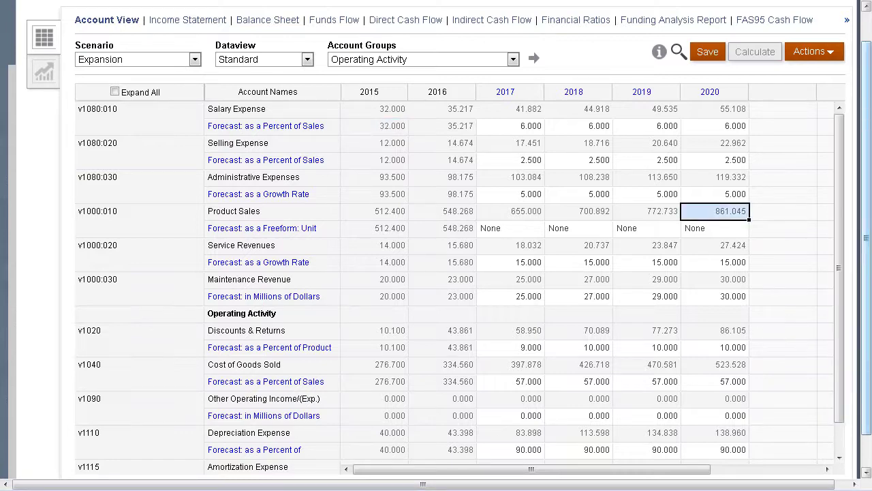
left_click(828, 53)
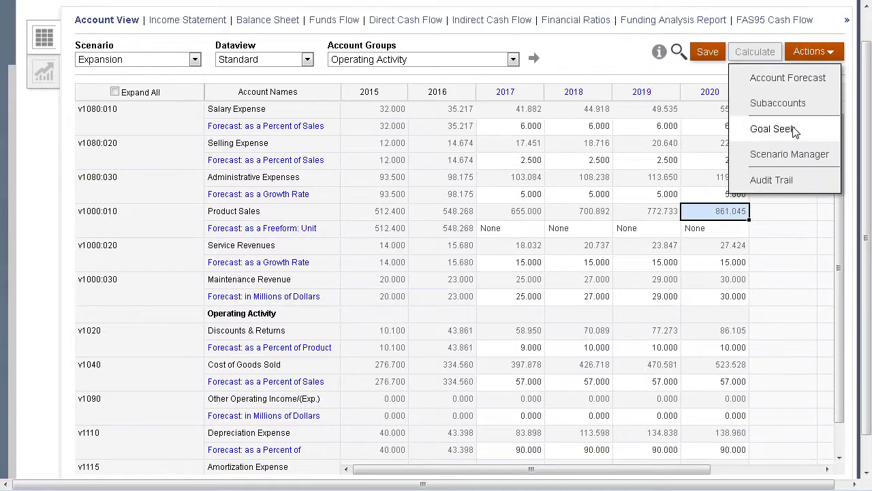
left_click(776, 128)
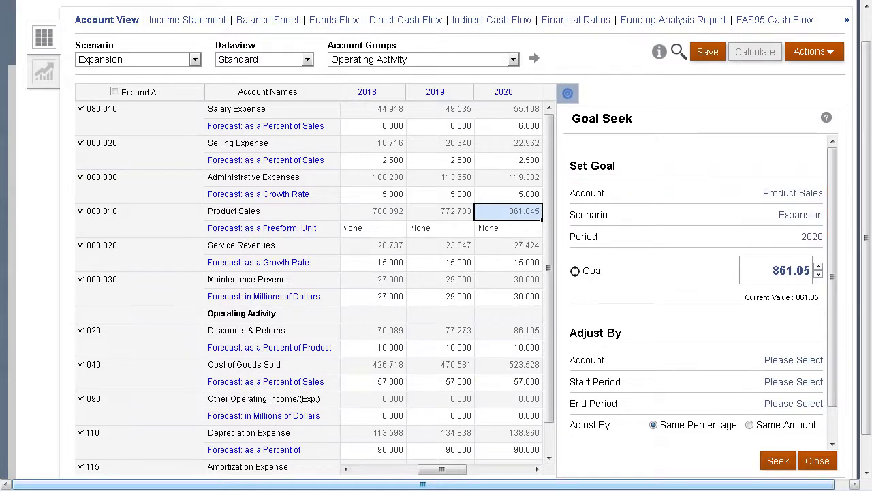
left_click_drag(773, 270, 811, 270)
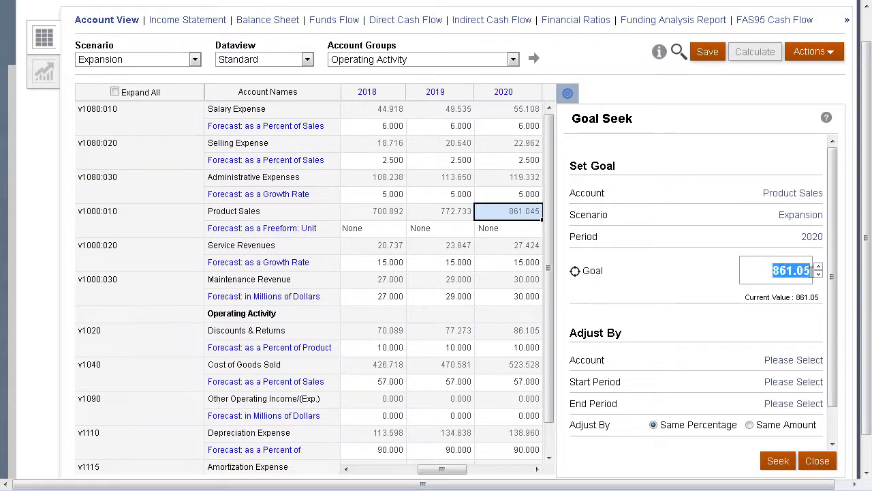
type("1100")
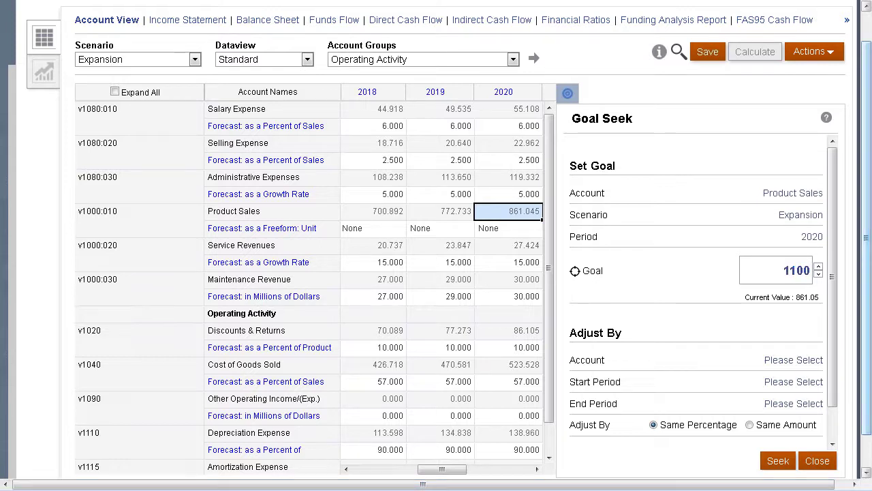
Set Unit Volume as the adjusted account over periods 2017 to 2020
left_click(802, 366)
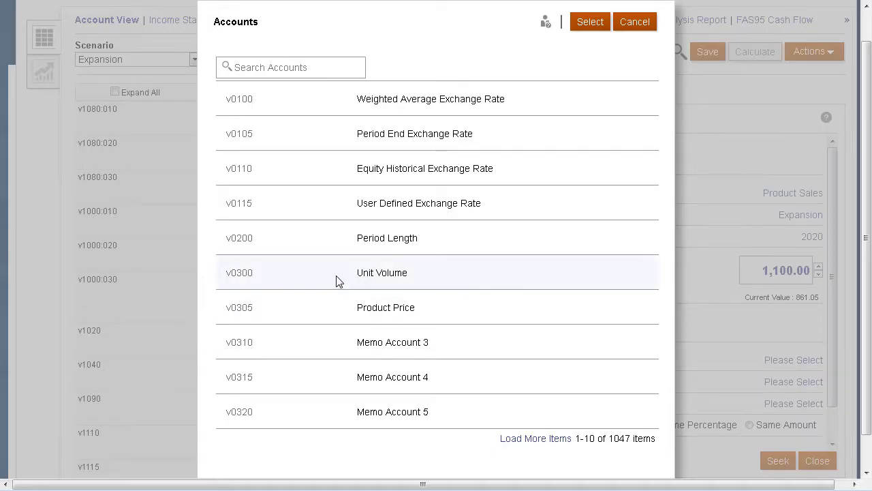
left_click(338, 279)
left_click(580, 25)
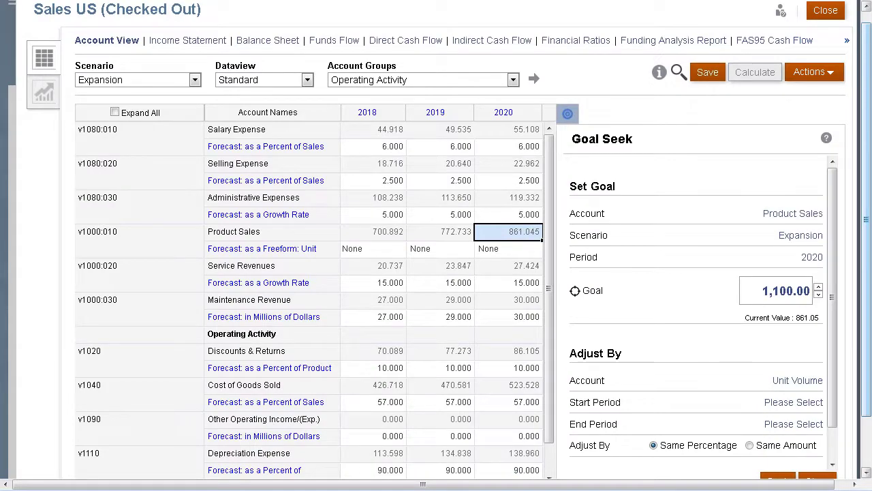
left_click(794, 402)
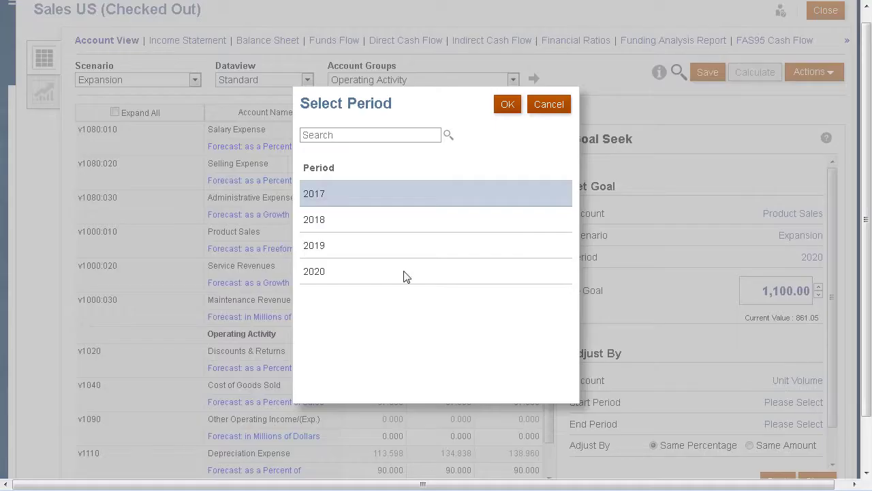
left_click(510, 107)
left_click(793, 424)
left_click(312, 272)
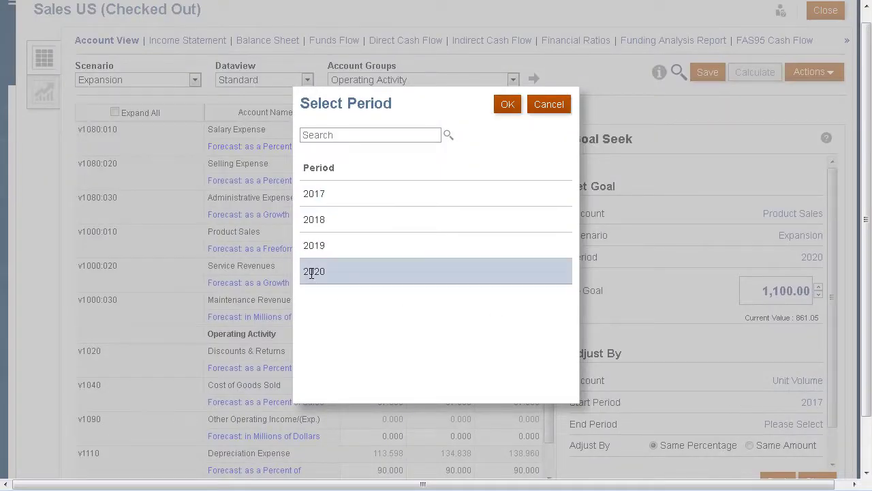
left_click(508, 105)
Adjust Unit Volume by the same amount each year and run the seek
left_click_drag(833, 402, 866, 433)
left_click(749, 409)
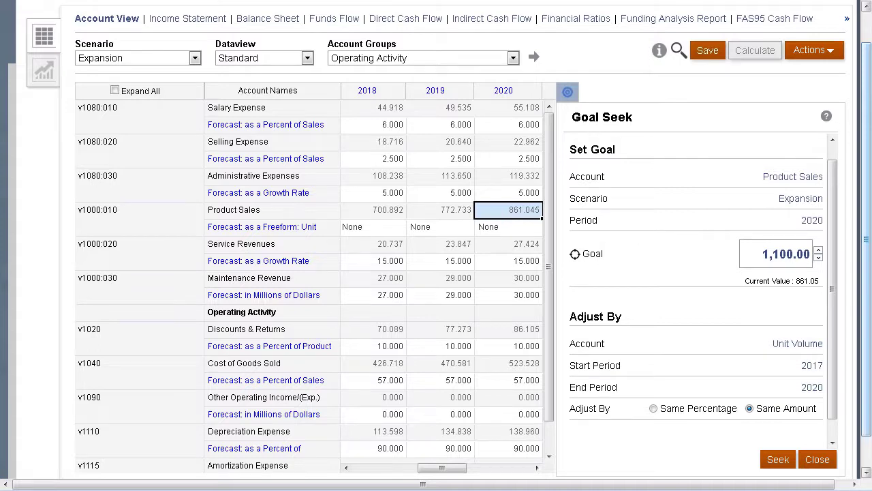
left_click(779, 460)
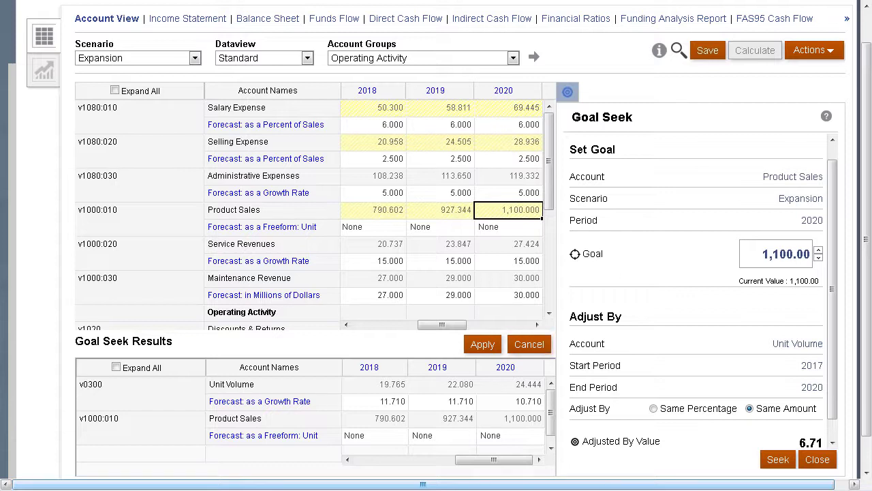
Apply the goal seek results, raising 2020 Product Sales to 1,100, and close the panel
left_click(491, 346)
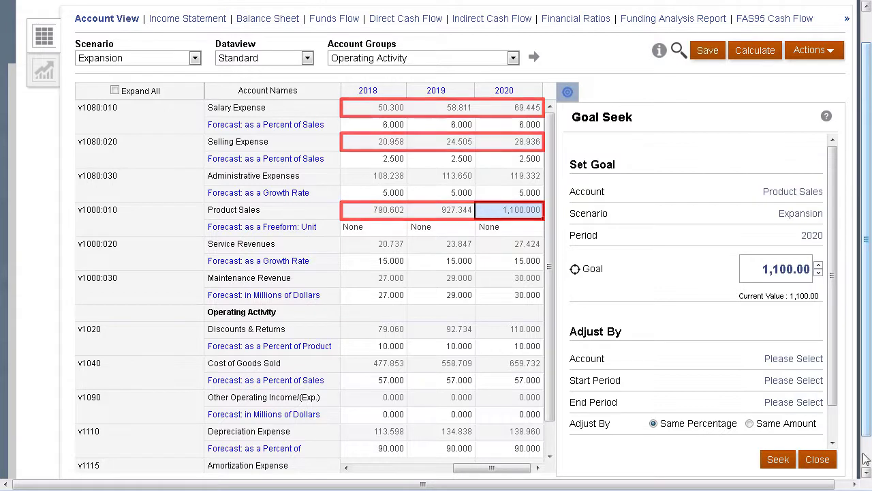
left_click(832, 460)
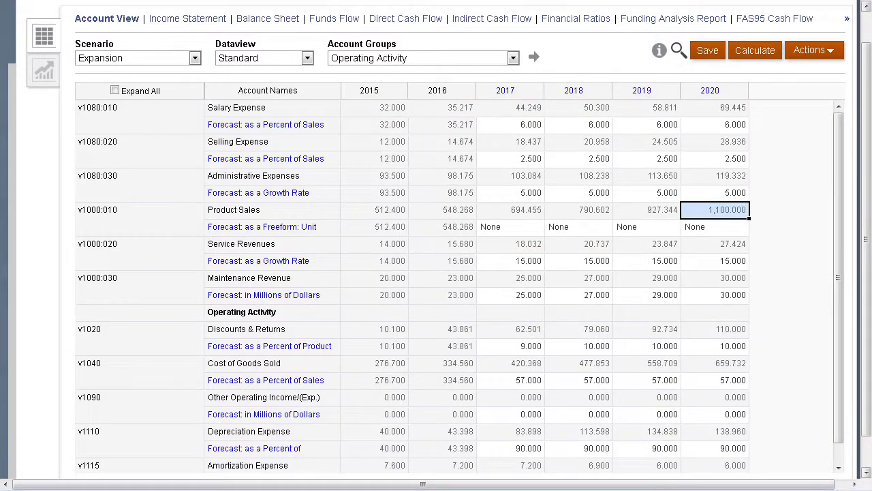
In the Income Statement, start a goal seek on 2020 EBIT in cell H27 (70.02)
left_click(210, 20)
left_click_drag(841, 250, 842, 307)
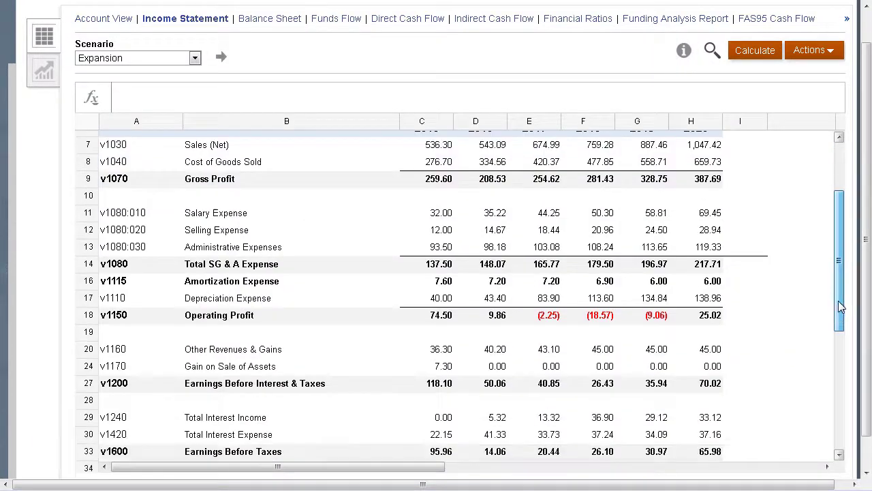
scroll(841, 307, "down", 4)
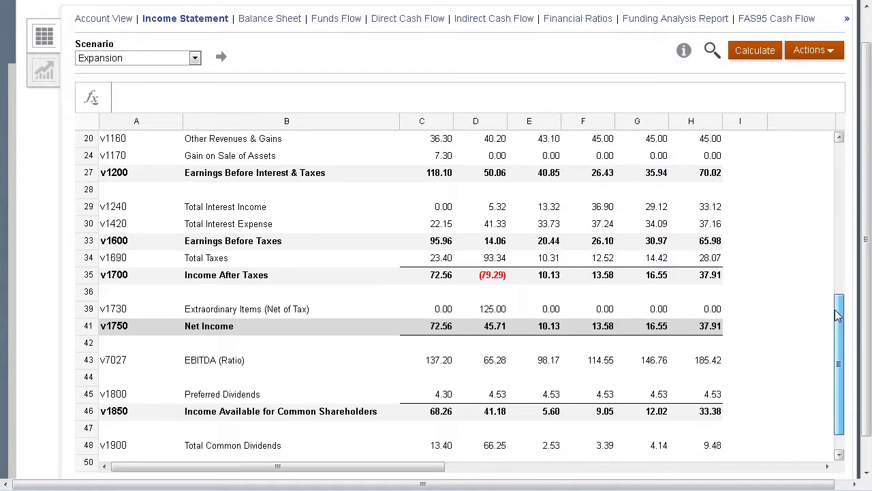
left_click(713, 176)
left_click(832, 60)
left_click(803, 75)
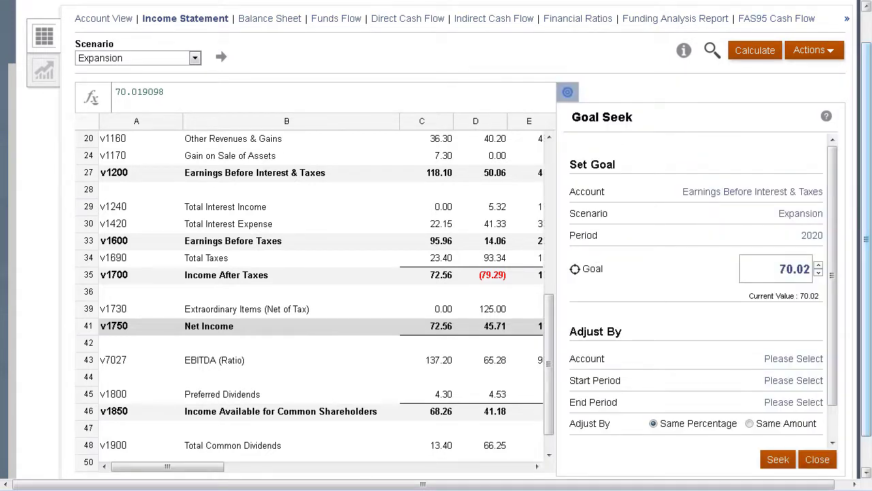